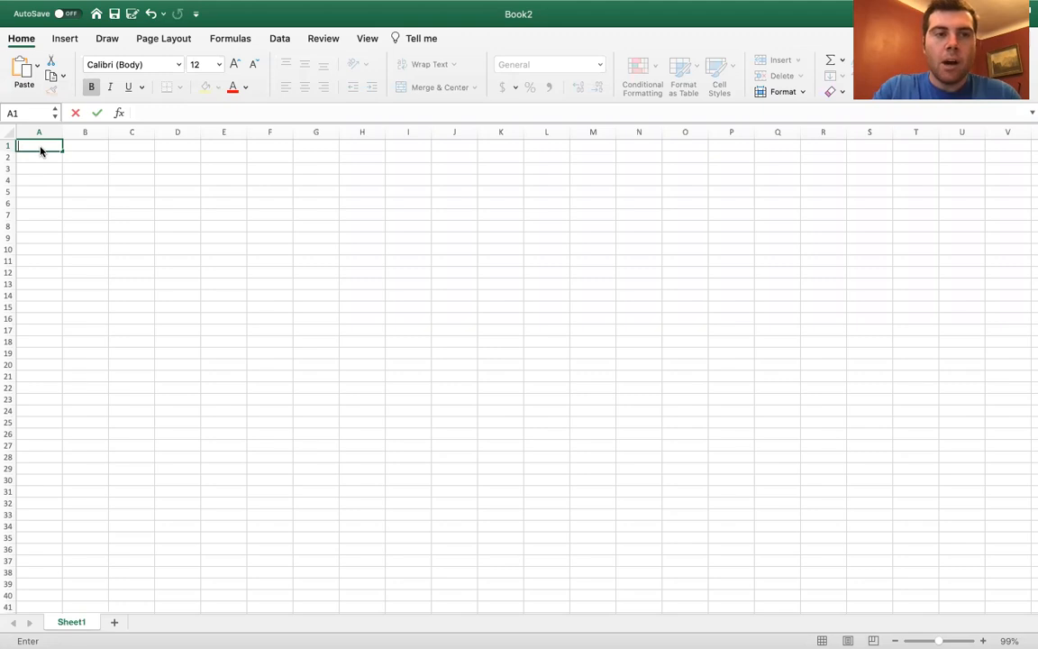
Enter the title 'Experimental Data' in cell A1.
{"action": "type", "text": "Ex"}
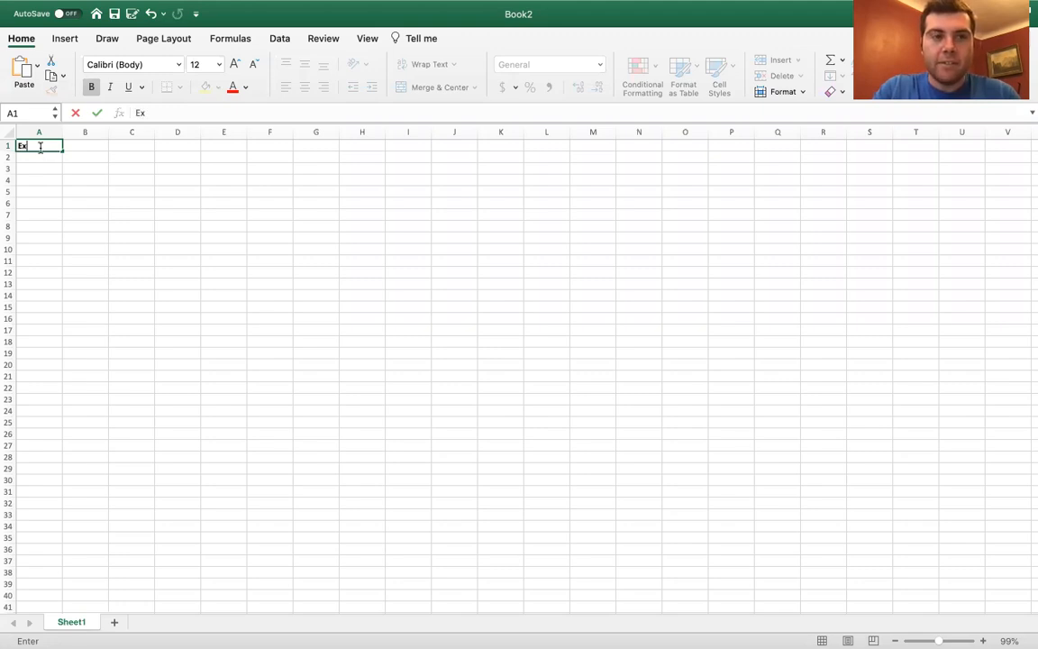
{"action": "type", "text": "periem"}
{"action": "key", "text": "BackSpace"}
{"action": "key", "text": "BackSpace"}
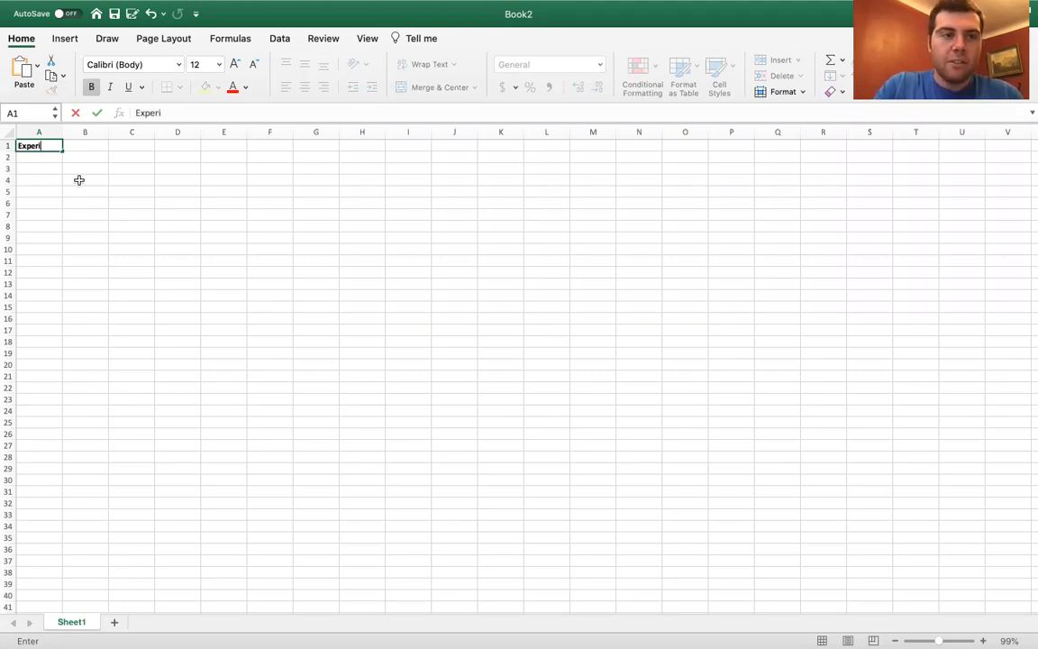
{"action": "type", "text": "mentail"}
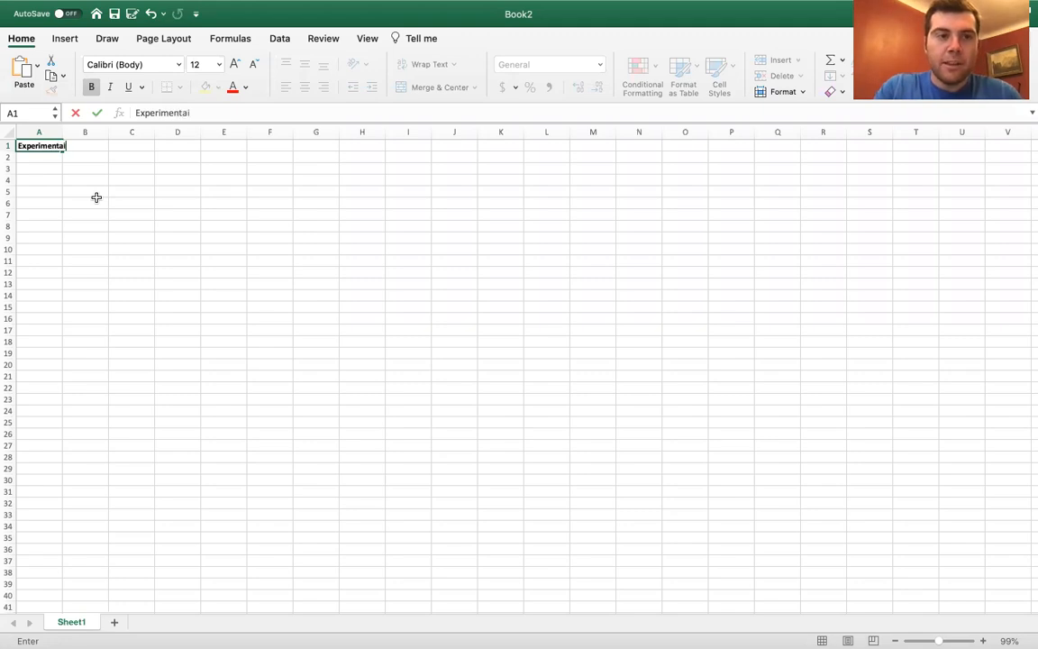
{"action": "key", "text": "BackSpace"}
{"action": "key", "text": "BackSpace"}
{"action": "type", "text": "l Data"}
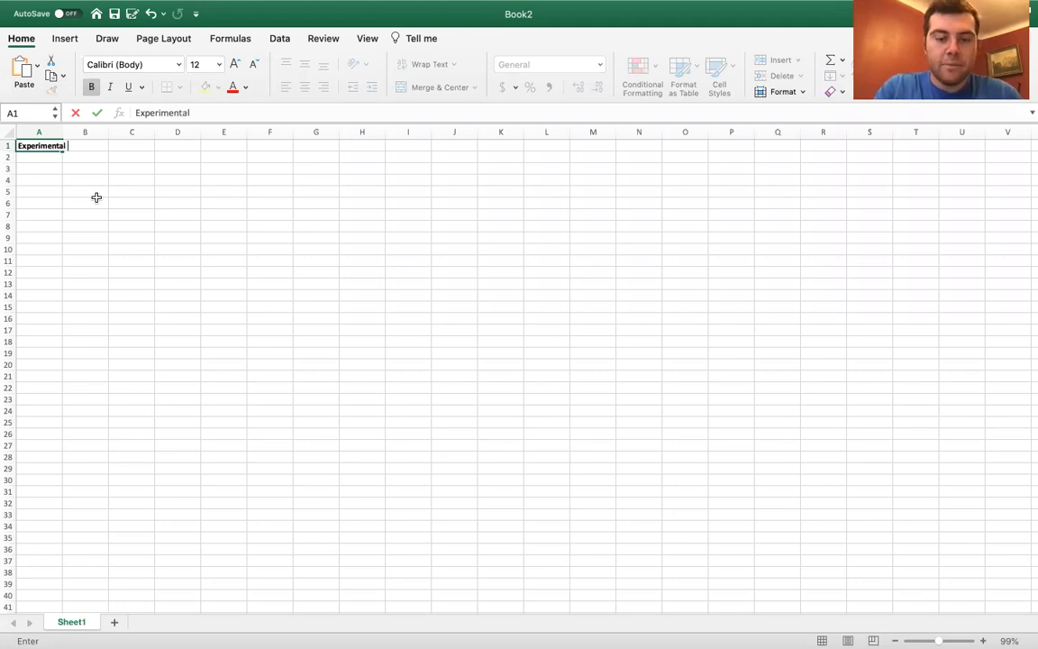
{"action": "left_click", "coordinate": [39, 156]}
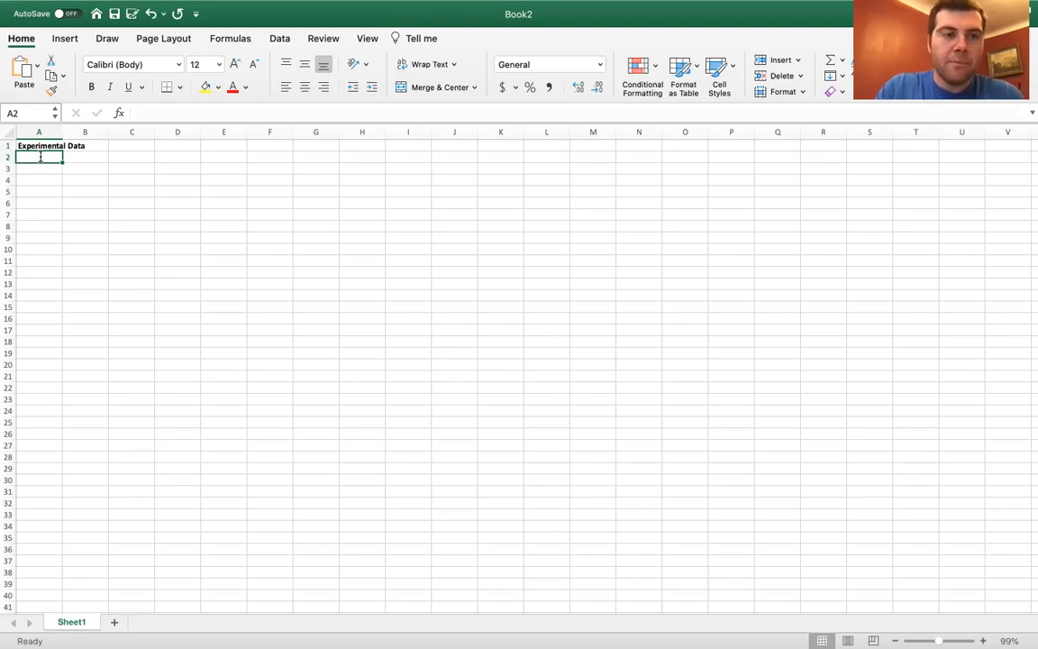
Add bold column headers 'Height' in A2 and 'Bounce' in B2.
{"action": "double_click", "coordinate": [41, 159]}
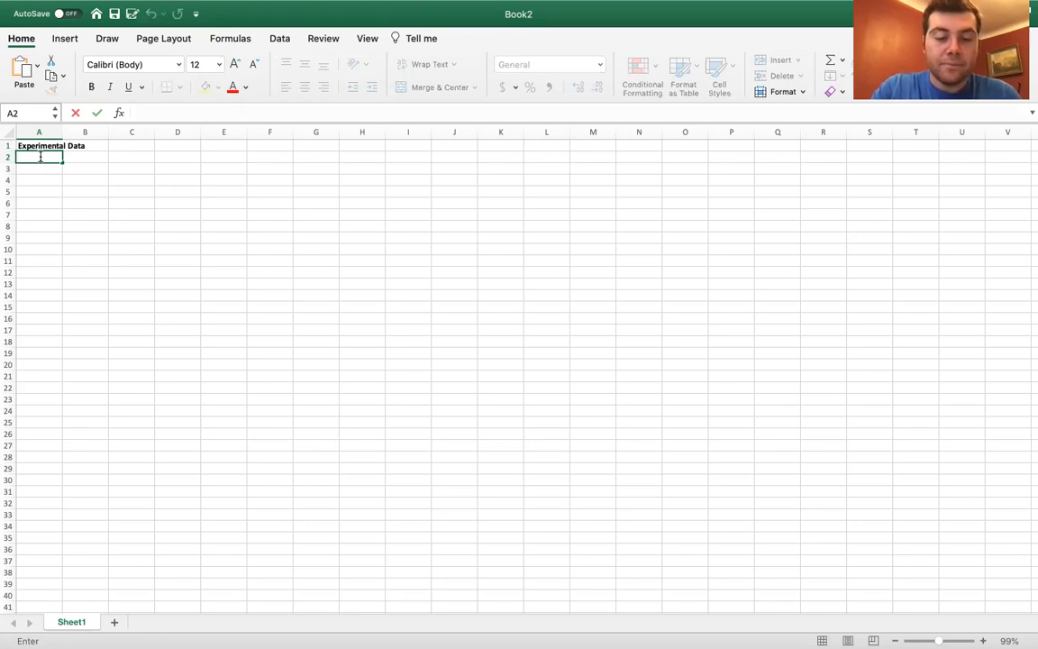
{"action": "key", "text": "super+b"}
{"action": "type", "text": "Heigfh"}
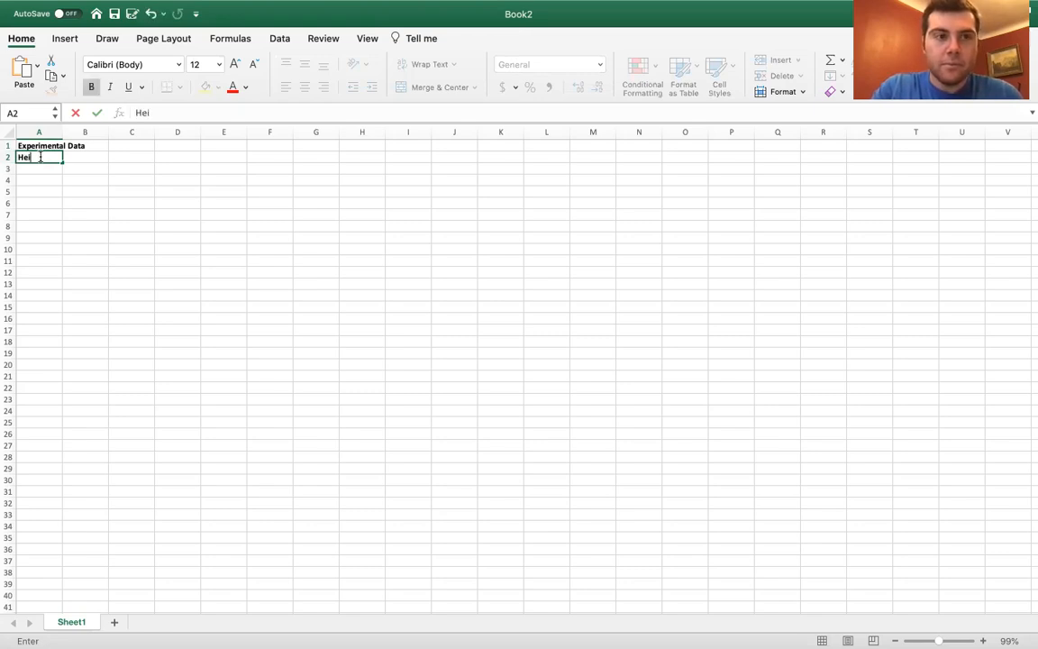
{"action": "key", "text": "BackSpace"}
{"action": "key", "text": "BackSpace"}
{"action": "type", "text": "ht"}
{"action": "key", "text": "Tab"}
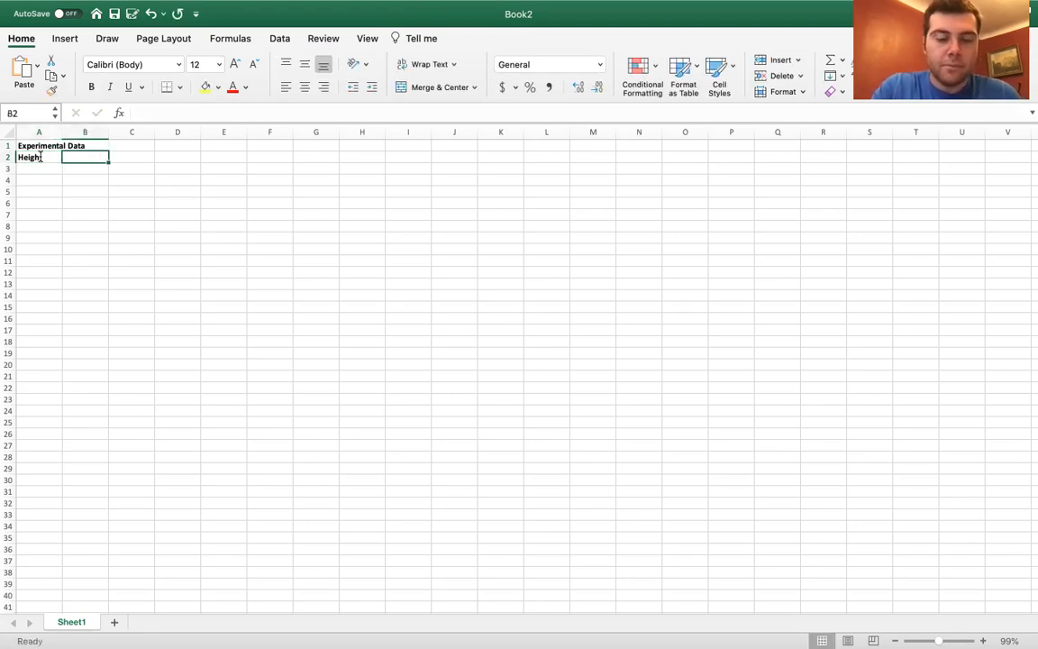
{"action": "key", "text": "super+b"}
{"action": "type", "text": "B"}
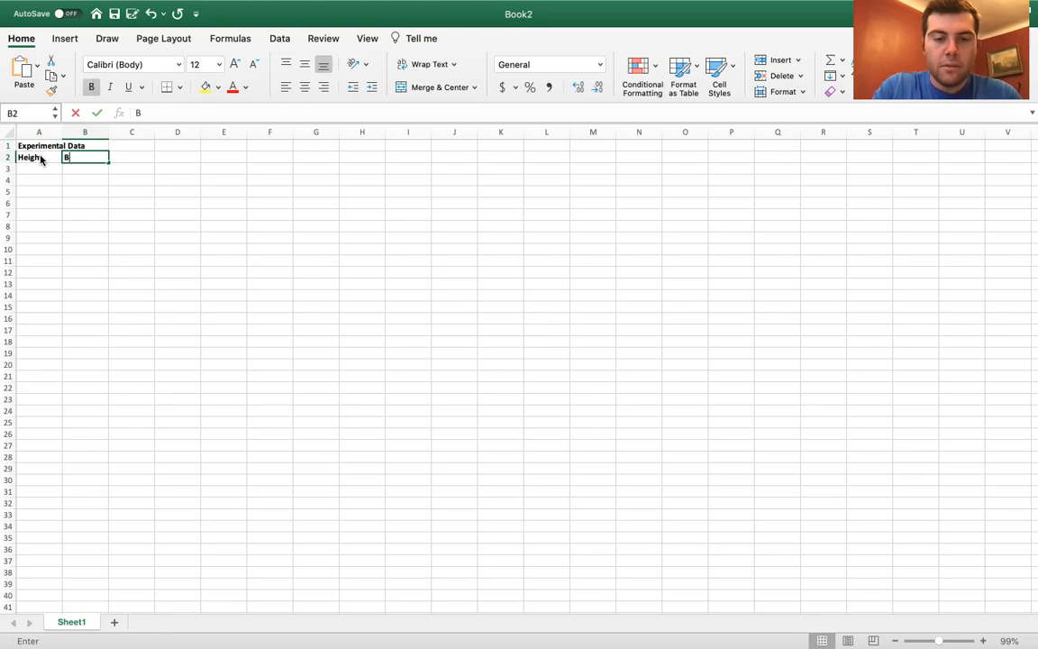
{"action": "type", "text": "ounce"}
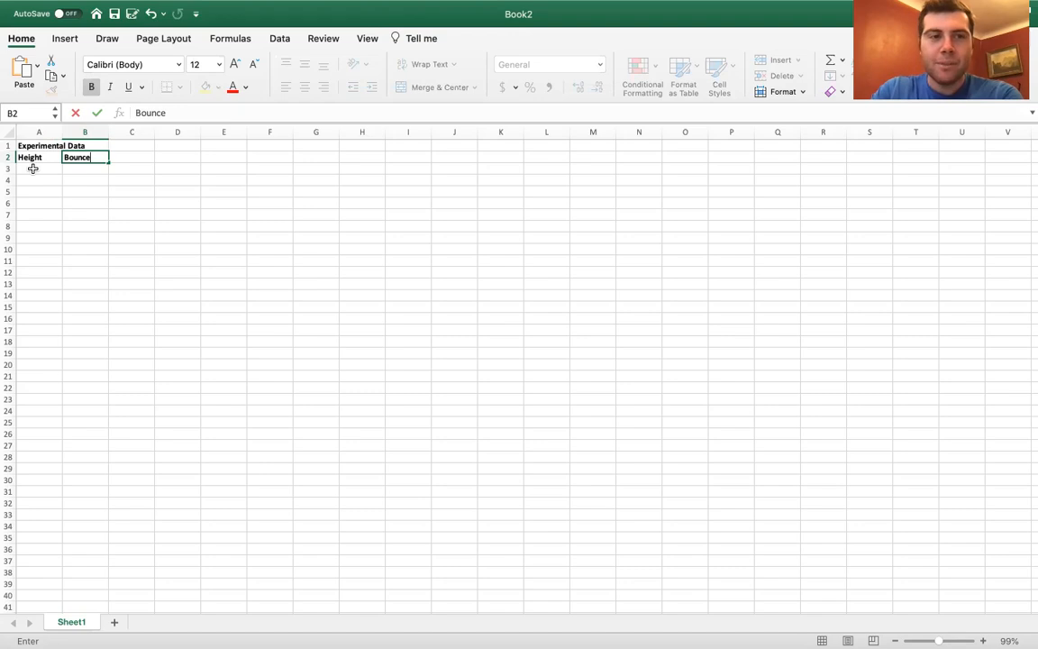
{"action": "left_click", "coordinate": [32, 170]}
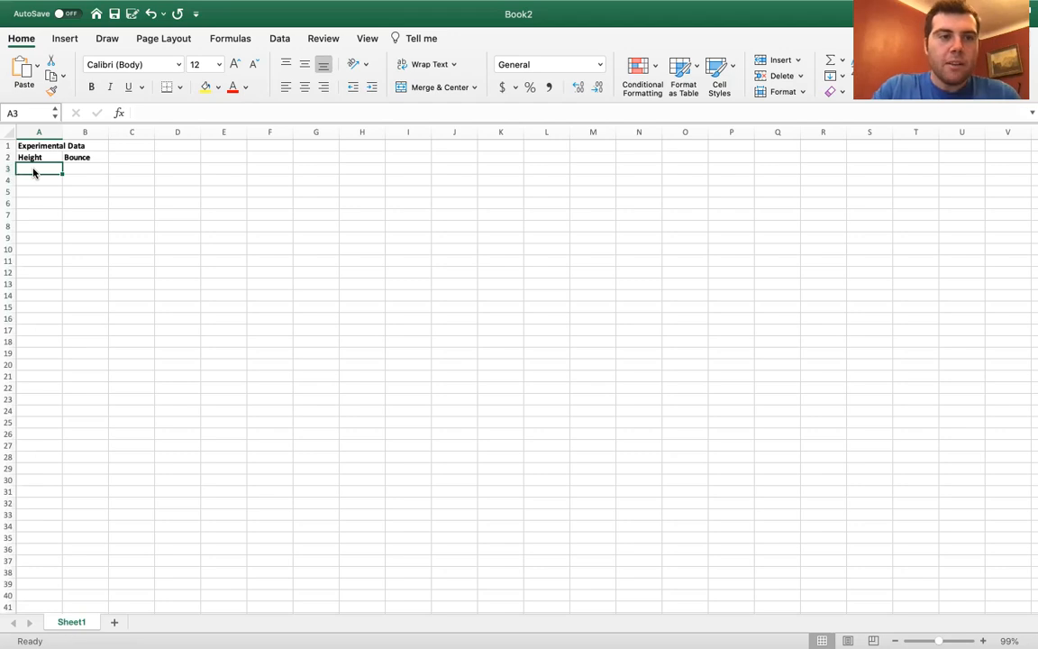
Enter the first heights 10, 11, 11, 11 into A3:A6.
{"action": "double_click", "coordinate": [32, 169]}
{"action": "type", "text": "10"}
{"action": "key", "text": "Return"}
{"action": "type", "text": "11"}
{"action": "key", "text": "Return"}
{"action": "type", "text": "11"}
{"action": "key", "text": "Return"}
{"action": "type", "text": "11"}
{"action": "key", "text": "Return"}
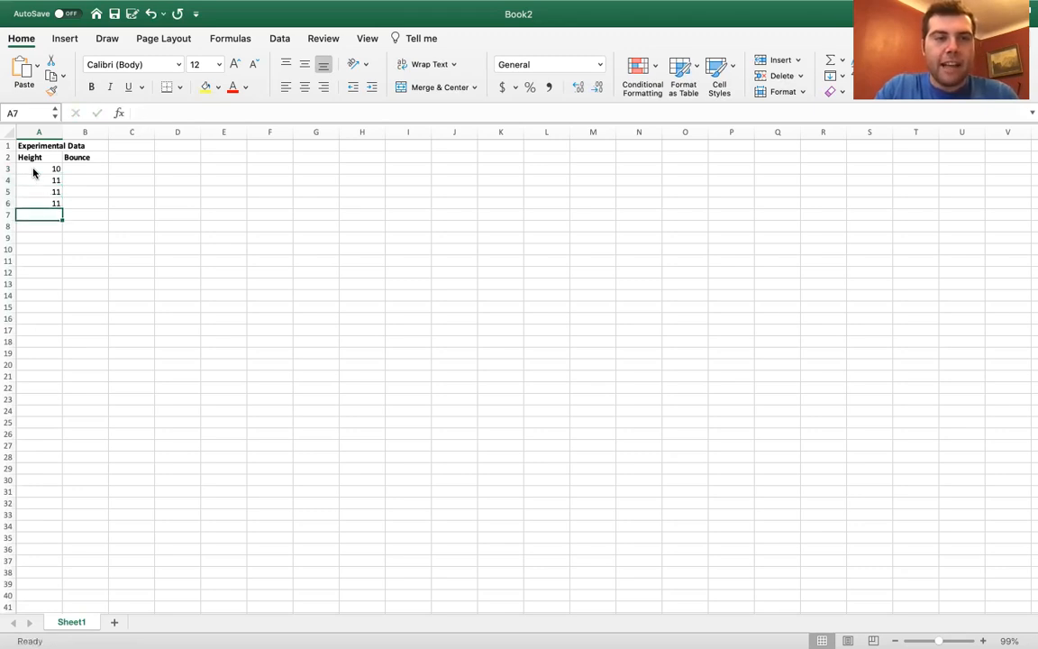
Enter the remaining heights 15, 15, 20, 20, 30, 30 into A7:A12, ending at B3.
{"action": "type", "text": "15"}
{"action": "key", "text": "Return"}
{"action": "type", "text": "15"}
{"action": "key", "text": "Return"}
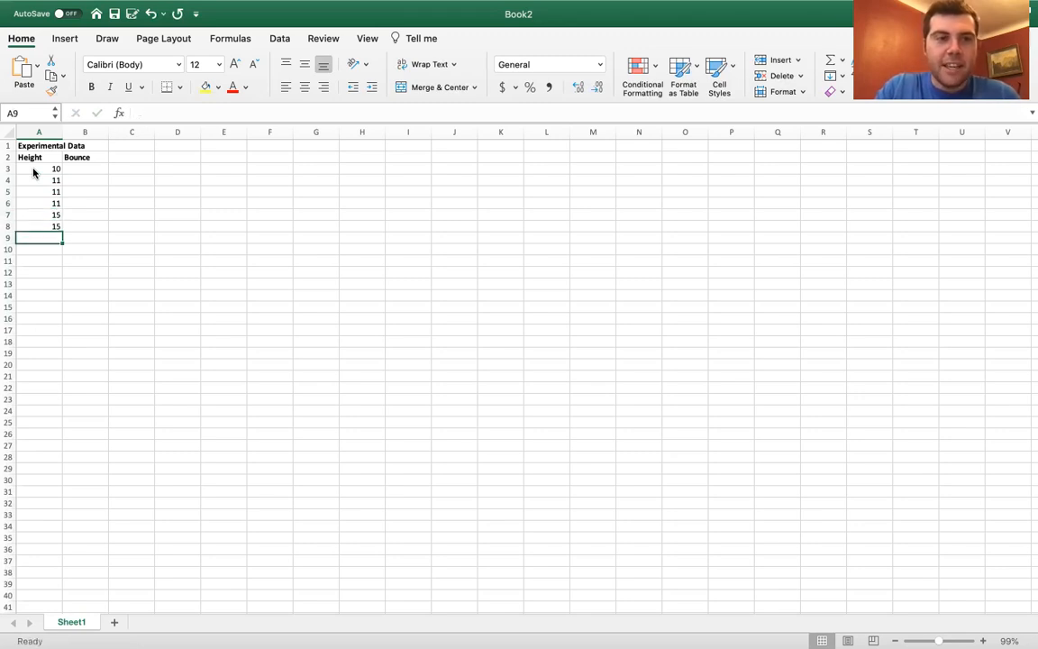
{"action": "type", "text": "20"}
{"action": "key", "text": "Return"}
{"action": "type", "text": "20"}
{"action": "key", "text": "Return"}
{"action": "type", "text": "30"}
{"action": "key", "text": "Return"}
{"action": "type", "text": "30"}
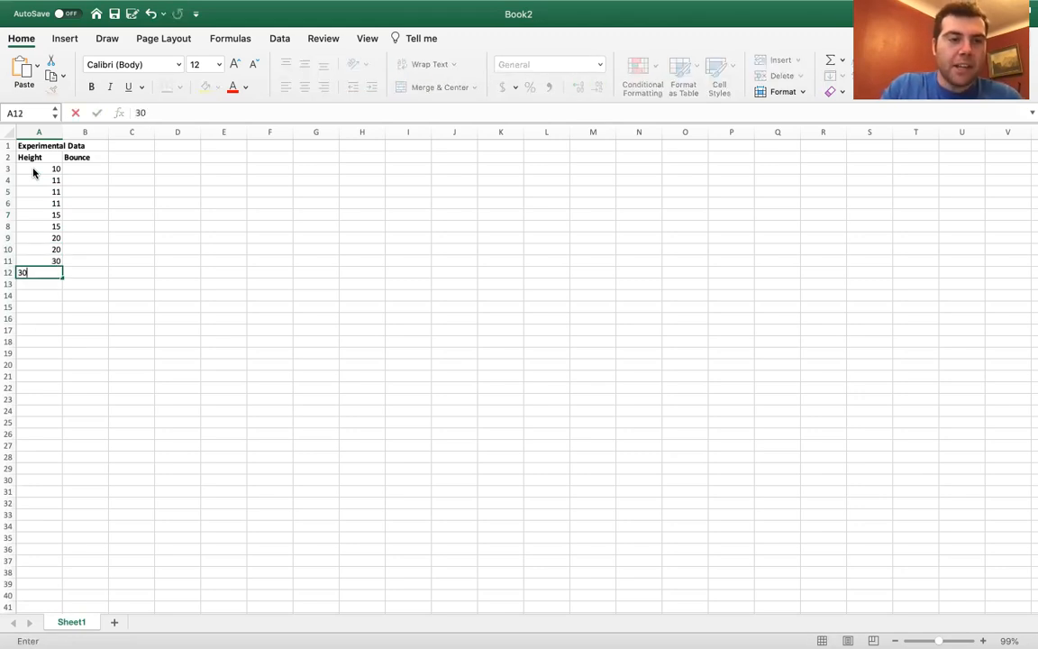
{"action": "key", "text": "Tab"}
{"action": "key", "text": "Up"}
{"action": "key", "text": "Up"}
{"action": "key", "text": "Up"}
{"action": "key", "text": "Up"}
{"action": "key", "text": "Up"}
{"action": "key", "text": "Up"}
{"action": "key", "text": "Up"}
{"action": "key", "text": "Up"}
{"action": "key", "text": "Up"}
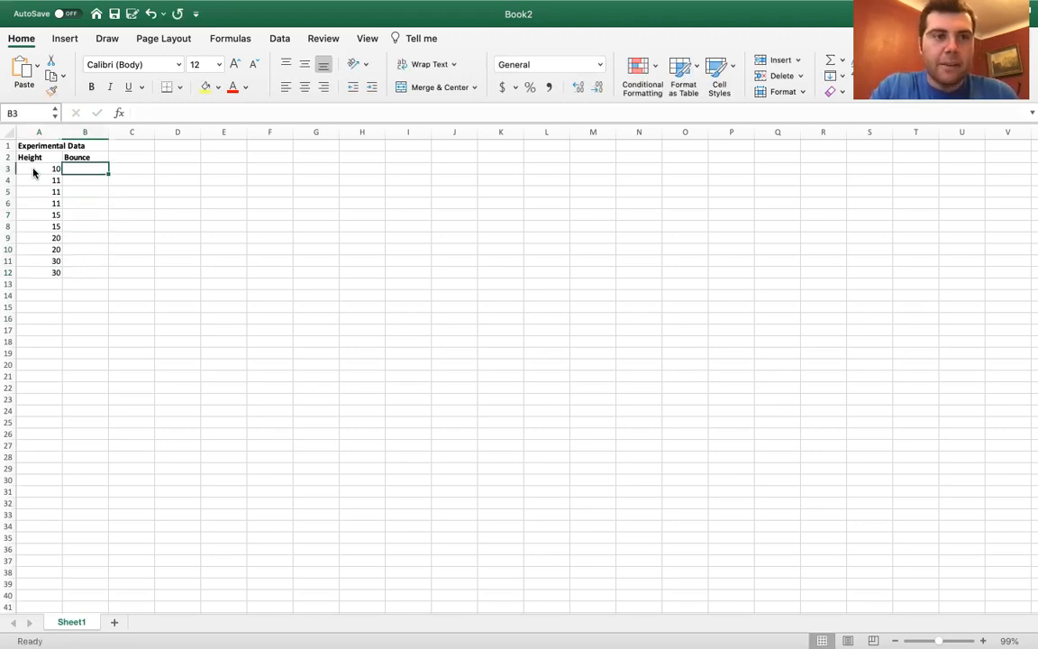
Enter bounce values 5, 6, 5, 5.5, 8 into B3:B7.
{"action": "type", "text": "5"}
{"action": "key", "text": "Return"}
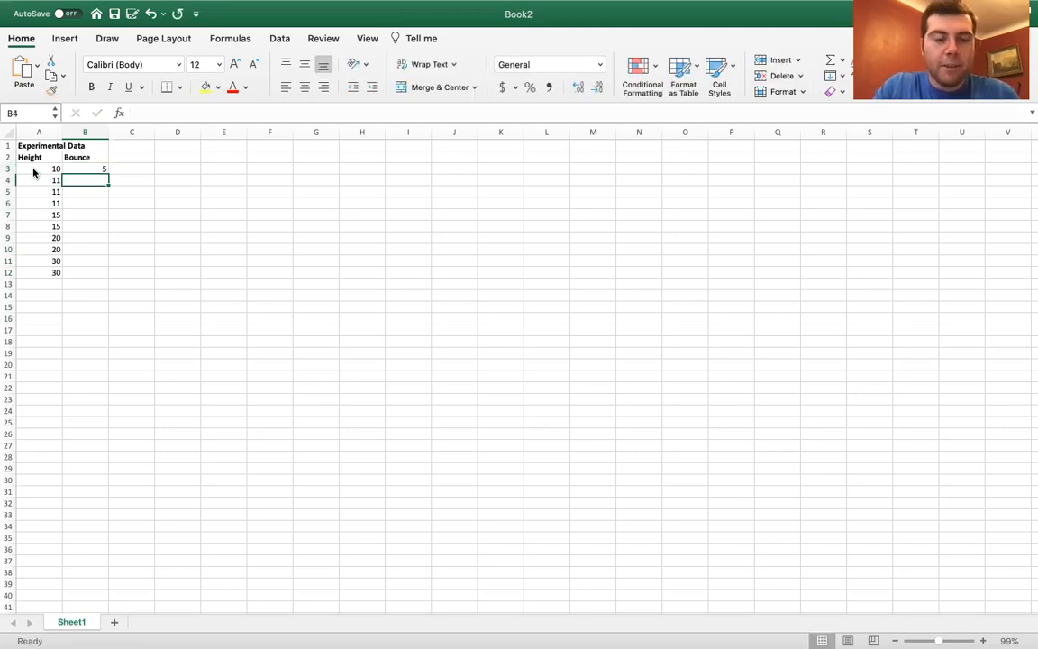
{"action": "type", "text": "6"}
{"action": "key", "text": "Return"}
{"action": "type", "text": "5"}
{"action": "key", "text": "Return"}
{"action": "type", "text": "5.5"}
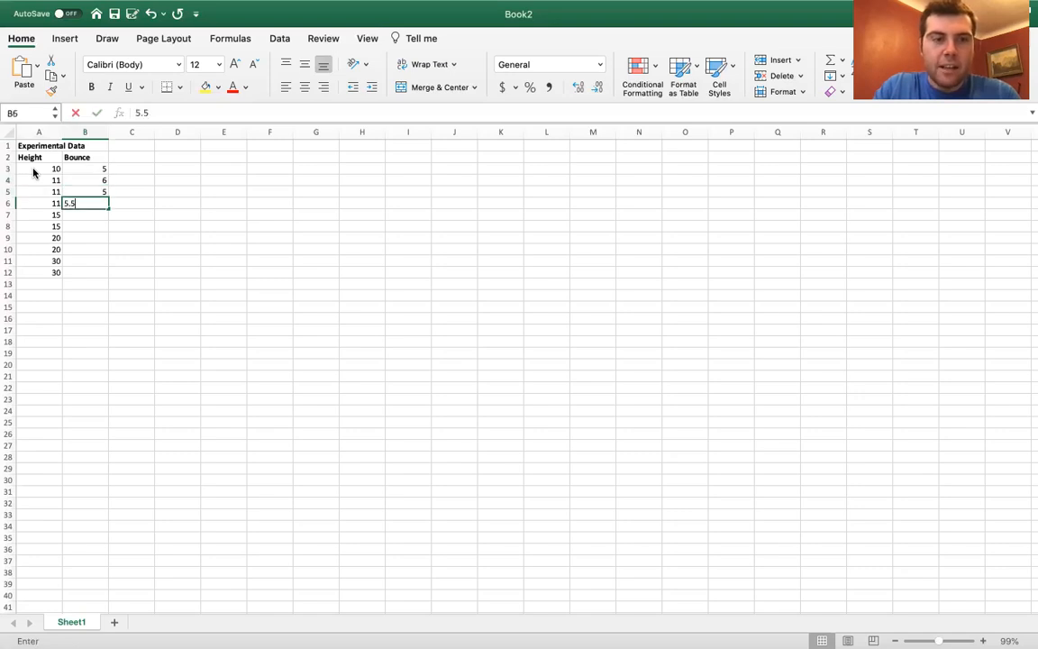
{"action": "key", "text": "Return"}
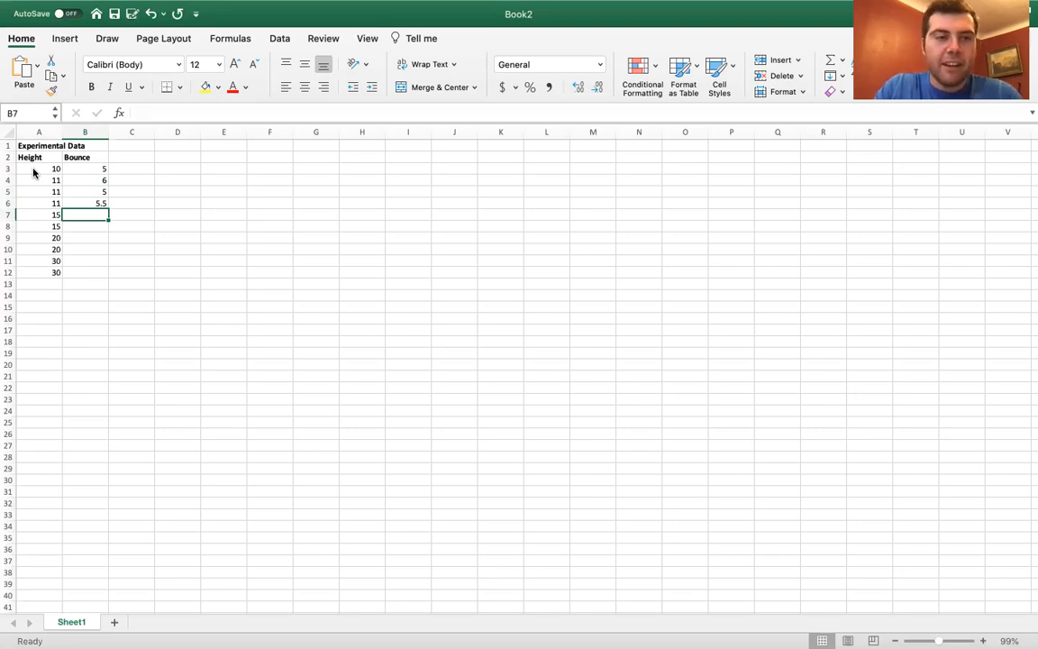
{"action": "type", "text": "8"}
{"action": "key", "text": "Return"}
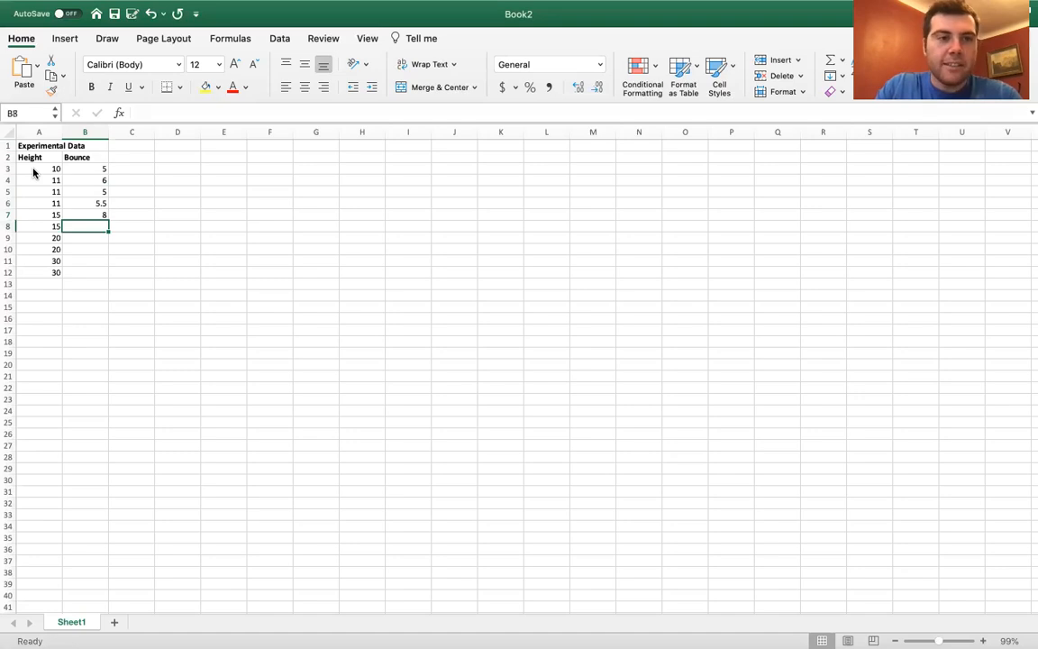
Enter bounce values 7, 11, 9.5, 15, 16 into B8:B12.
{"action": "type", "text": "7"}
{"action": "key", "text": "Return"}
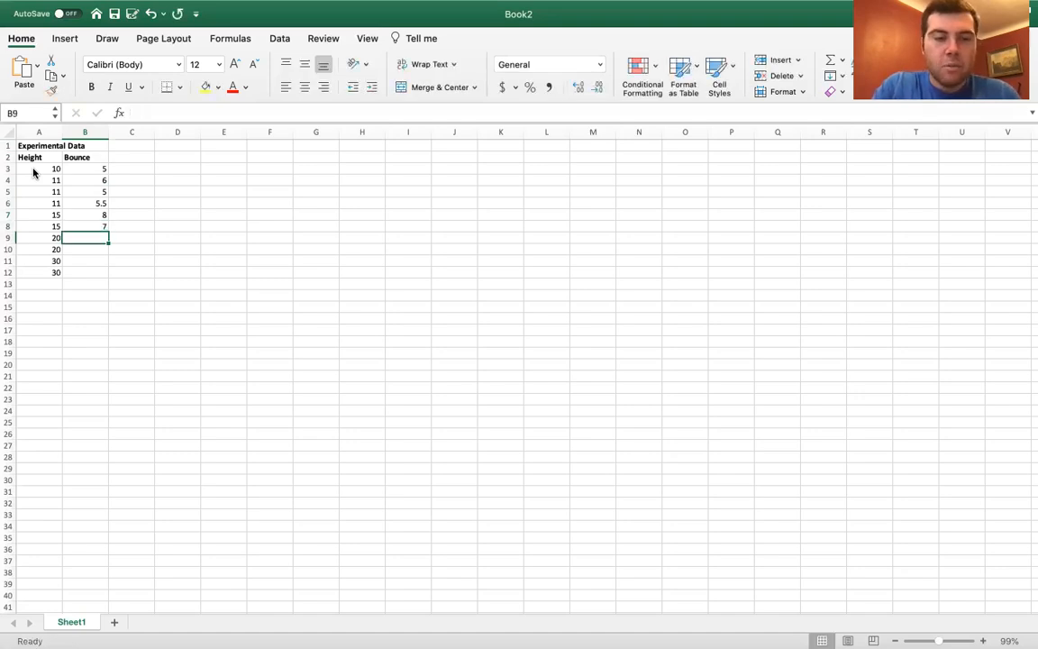
{"action": "type", "text": "11"}
{"action": "key", "text": "Return"}
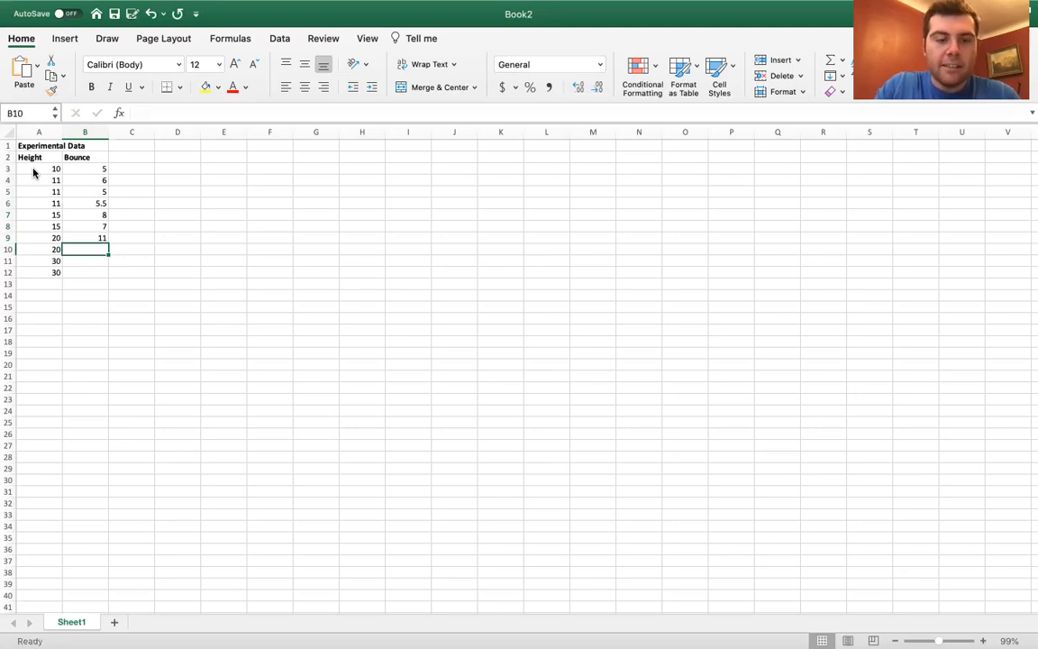
{"action": "type", "text": "9.5"}
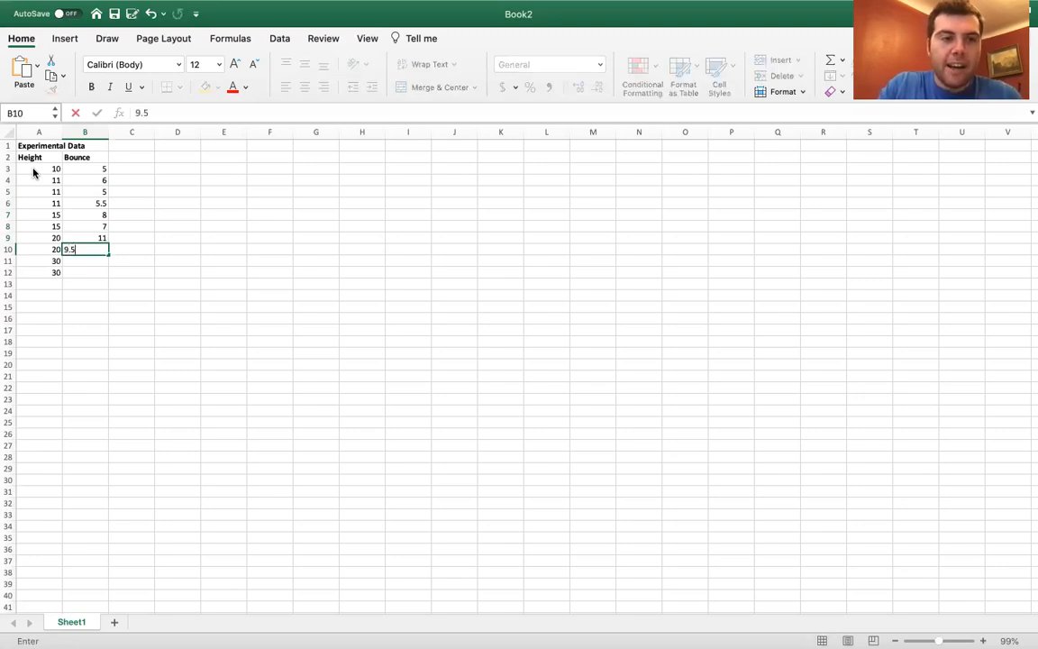
{"action": "key", "text": "Return"}
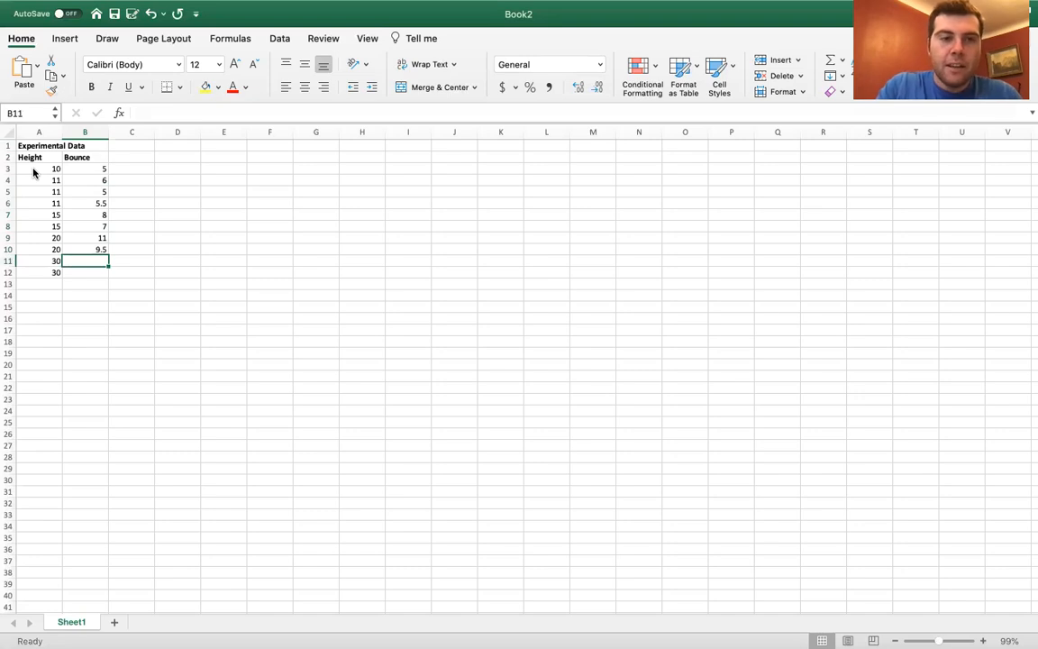
{"action": "type", "text": "15"}
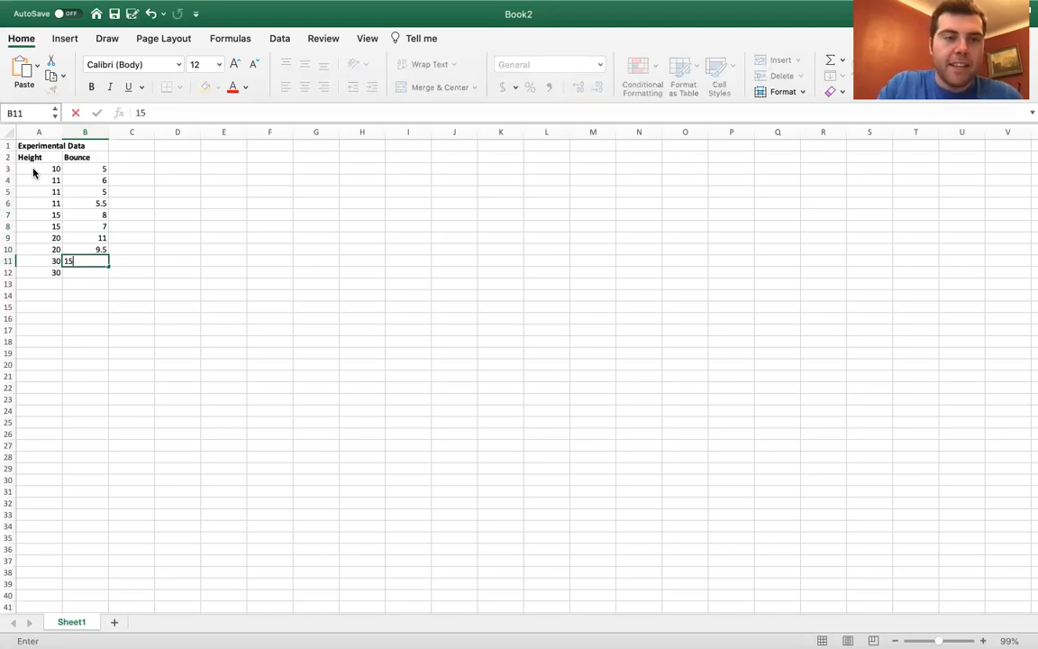
{"action": "key", "text": "Return"}
{"action": "type", "text": "16"}
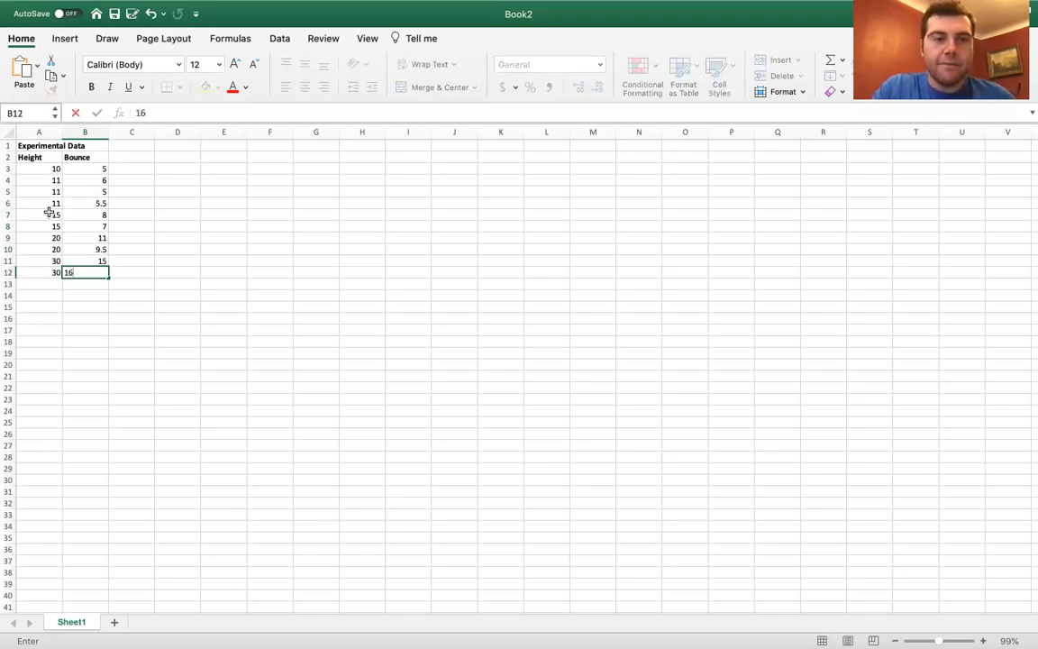
{"action": "key", "text": "Return"}
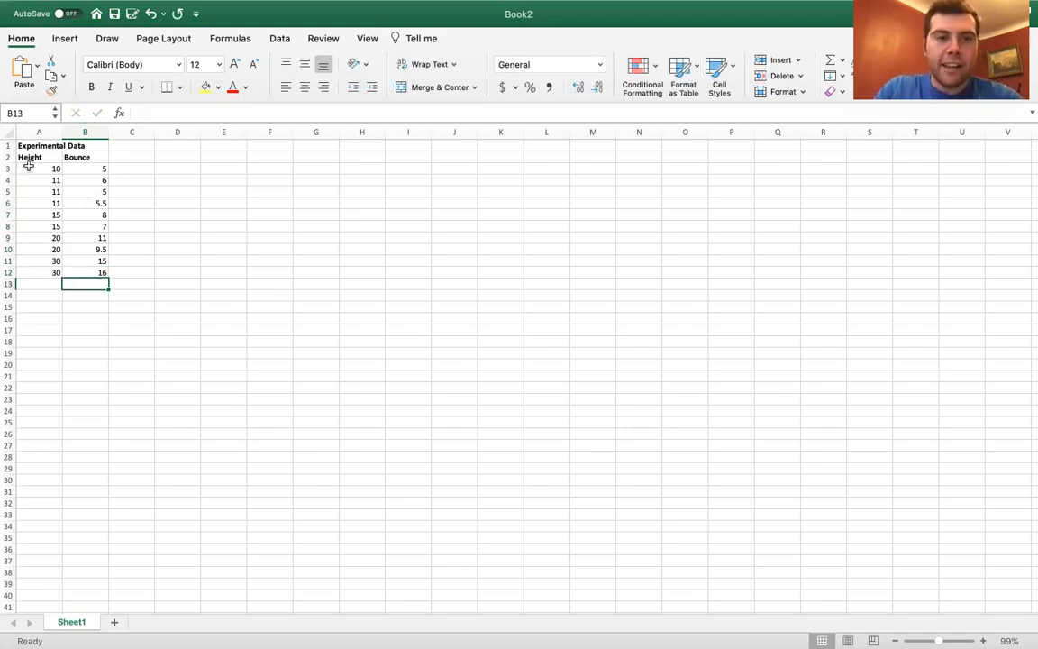
Insert a scatter chart of the A3:B12 data from Recommended Charts on the Insert tab.
{"action": "left_click_drag", "start_coordinate": [29, 166], "coordinate": [88, 273]}
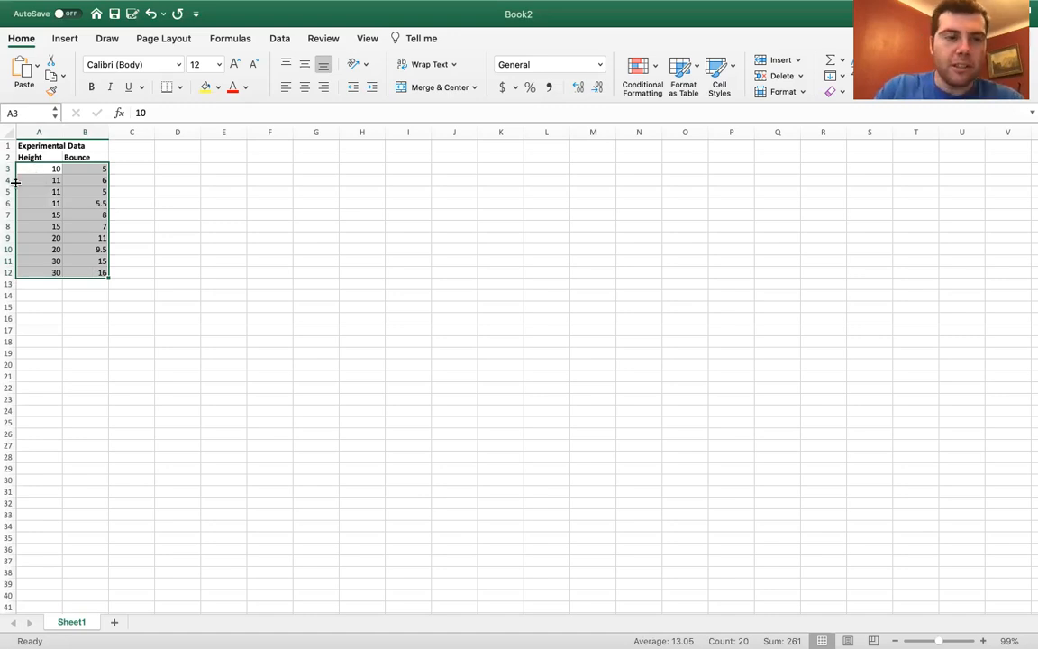
{"action": "left_click", "coordinate": [70, 38]}
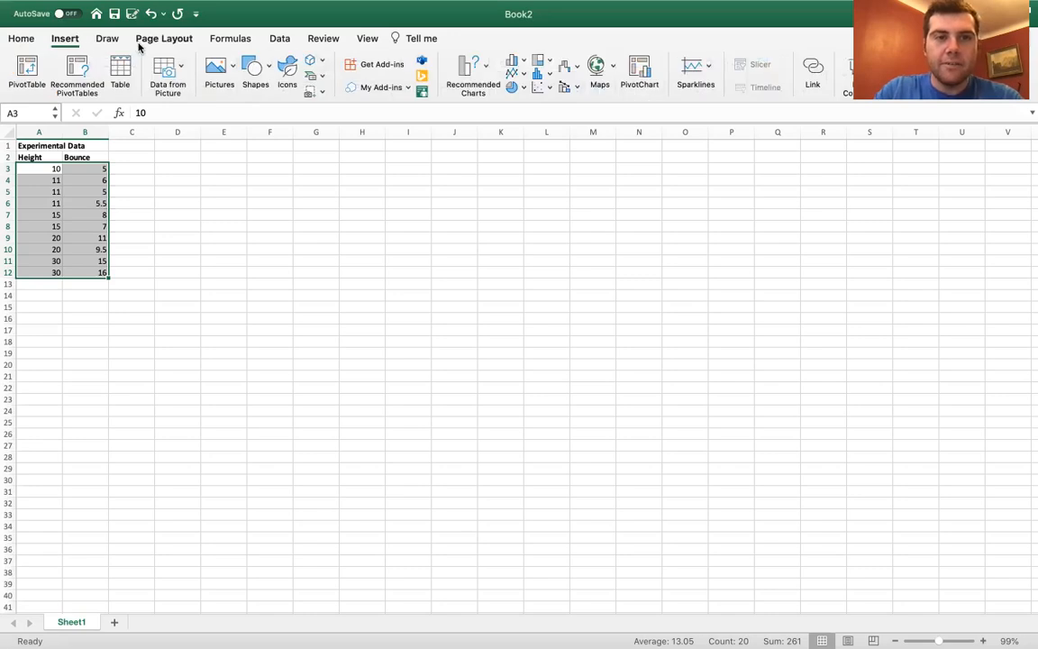
{"action": "left_click", "coordinate": [477, 73]}
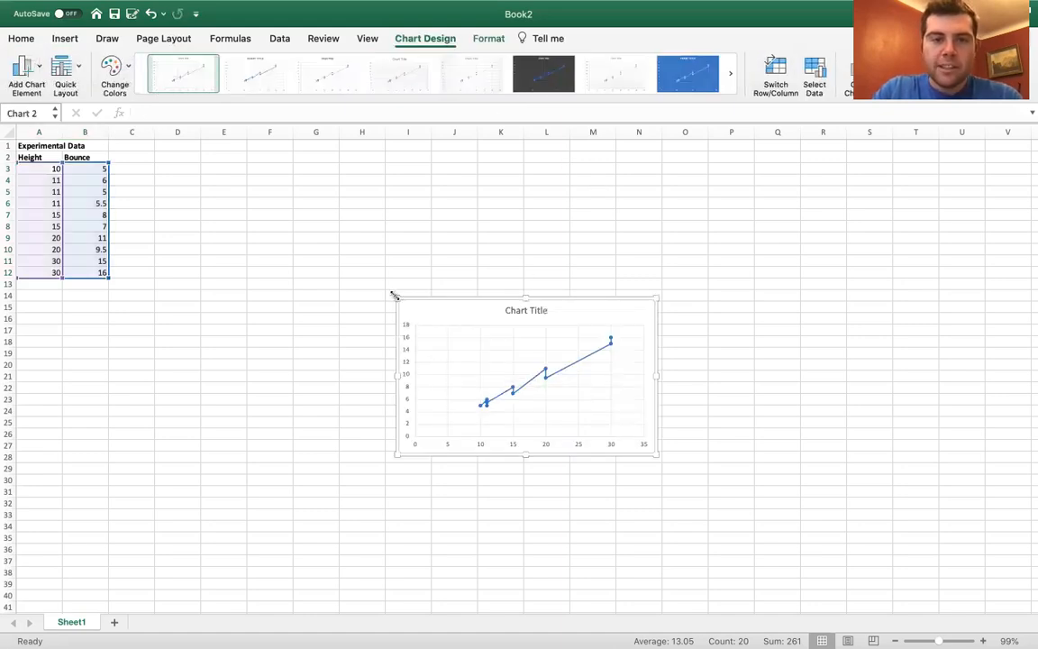
Enlarge the chart and add a linear trendline through the data points.
{"action": "left_click_drag", "start_coordinate": [395, 298], "coordinate": [249, 172]}
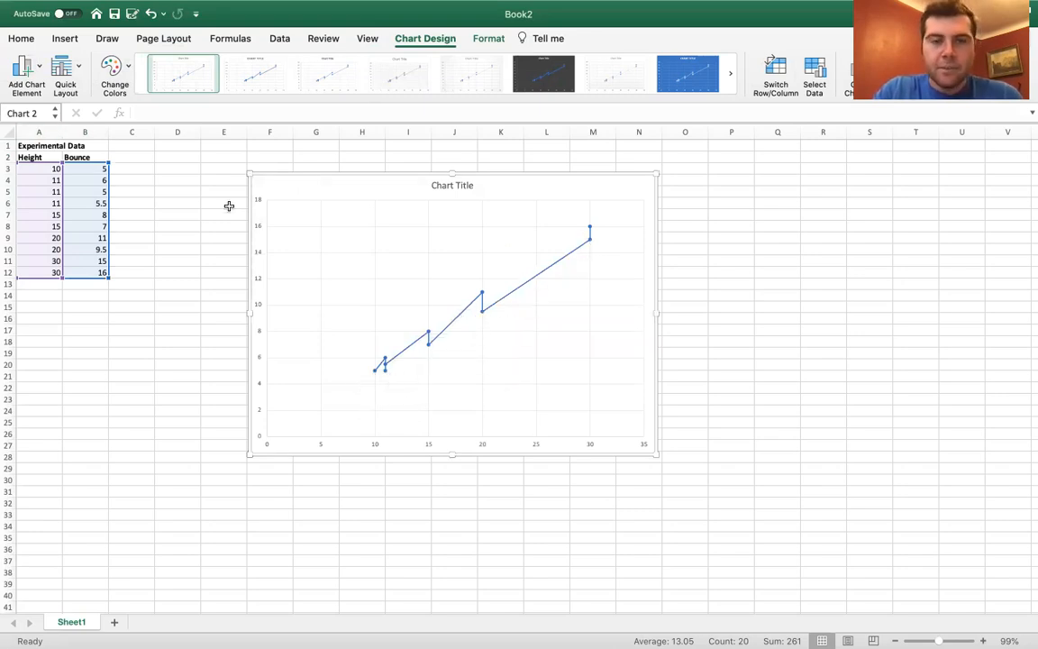
{"action": "left_click", "coordinate": [36, 72]}
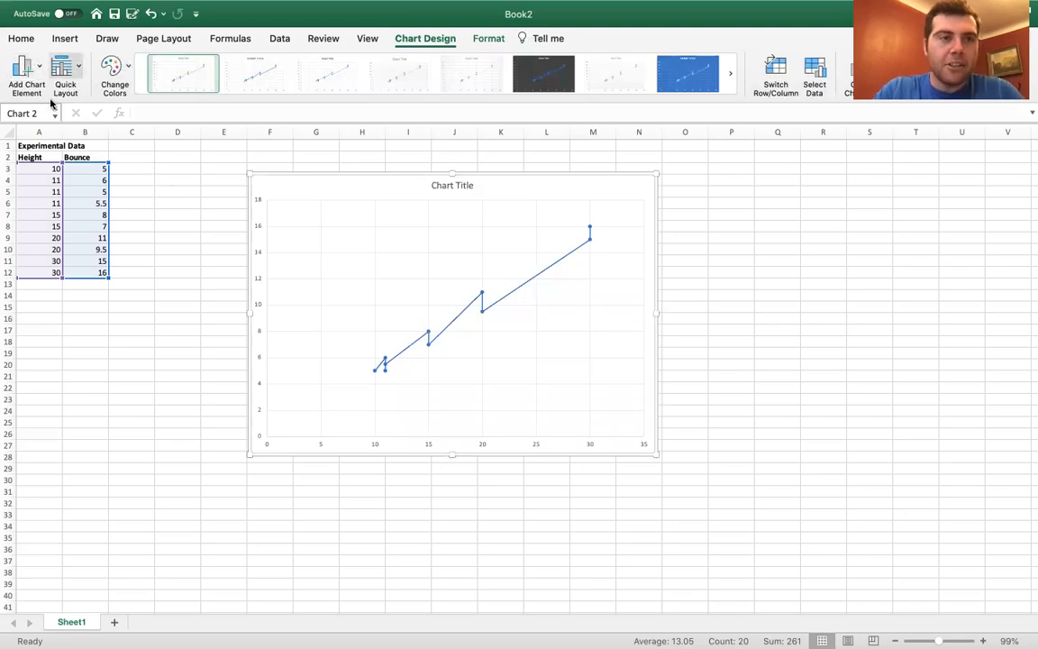
{"action": "left_click", "coordinate": [27, 76]}
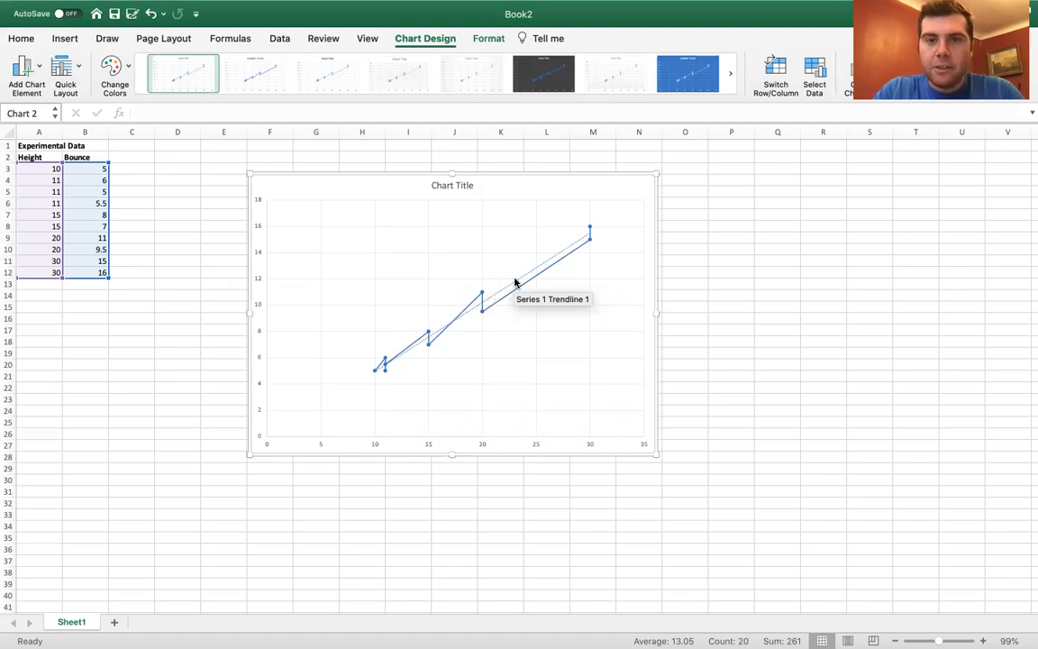
Enable Display Equation on chart in the trendline's format options.
{"action": "double_click", "coordinate": [514, 282]}
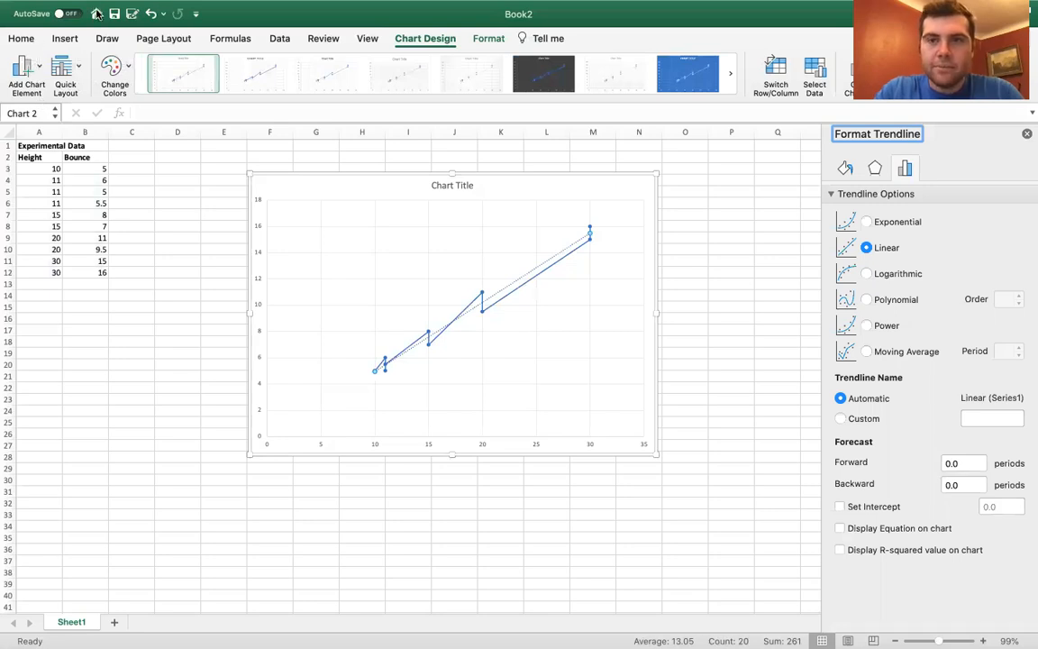
{"action": "left_click", "coordinate": [841, 529]}
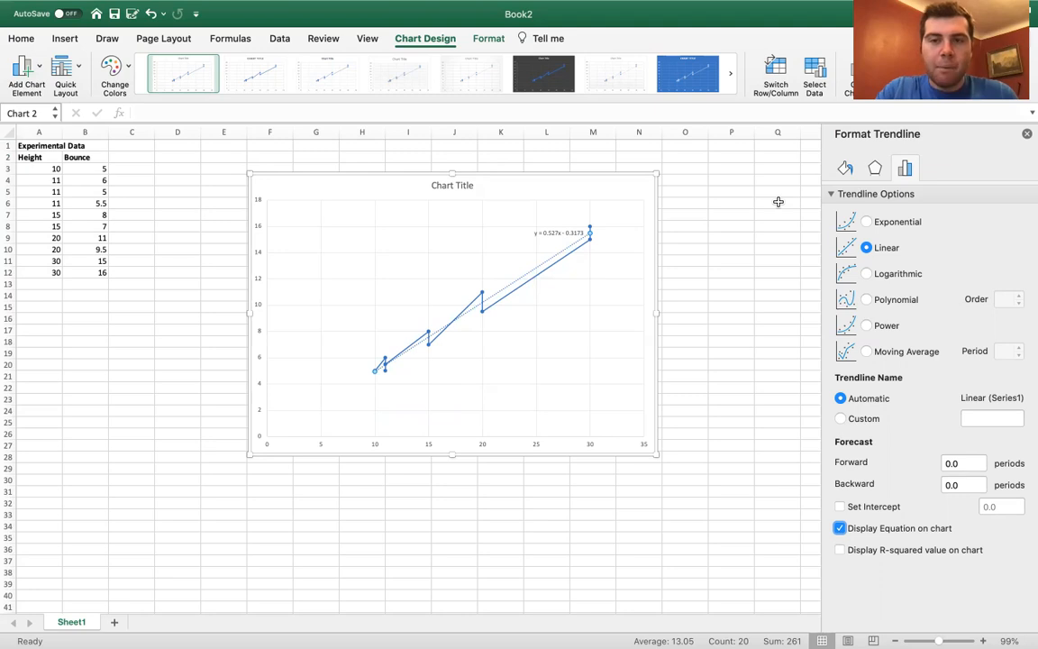
{"action": "left_click", "coordinate": [867, 301]}
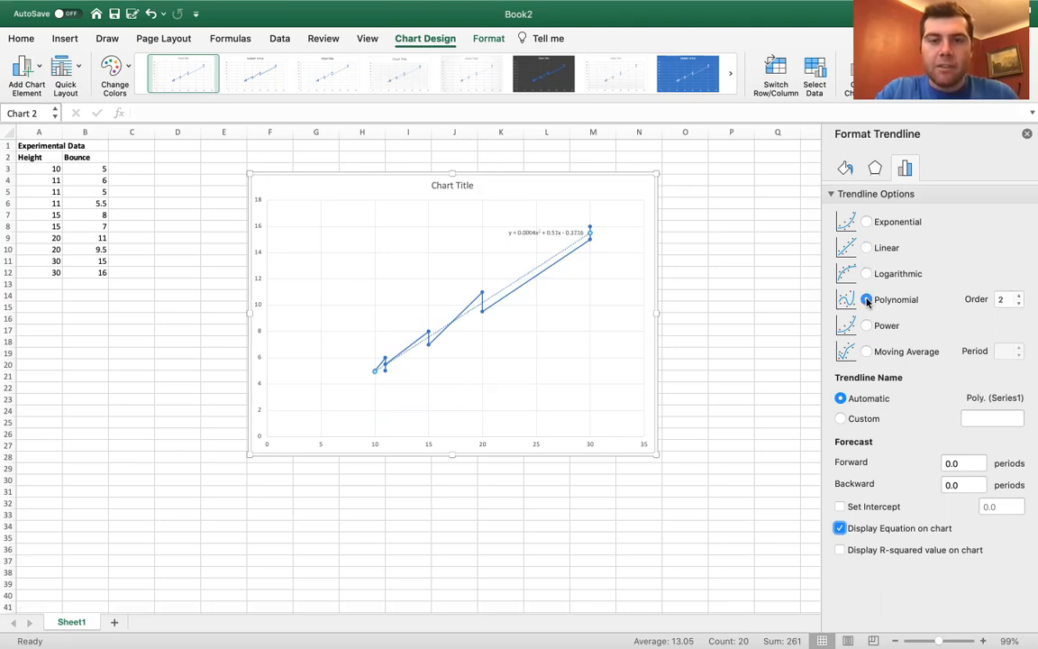
{"action": "left_click", "coordinate": [866, 275]}
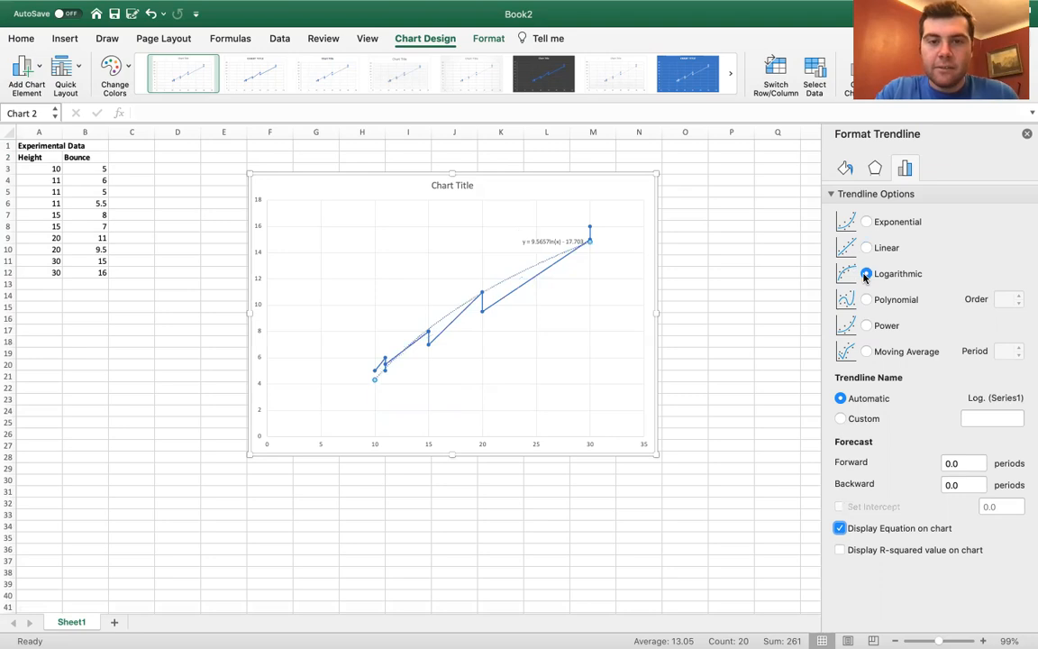
{"action": "left_click", "coordinate": [867, 300]}
{"action": "left_click", "coordinate": [867, 222]}
{"action": "left_click", "coordinate": [866, 247]}
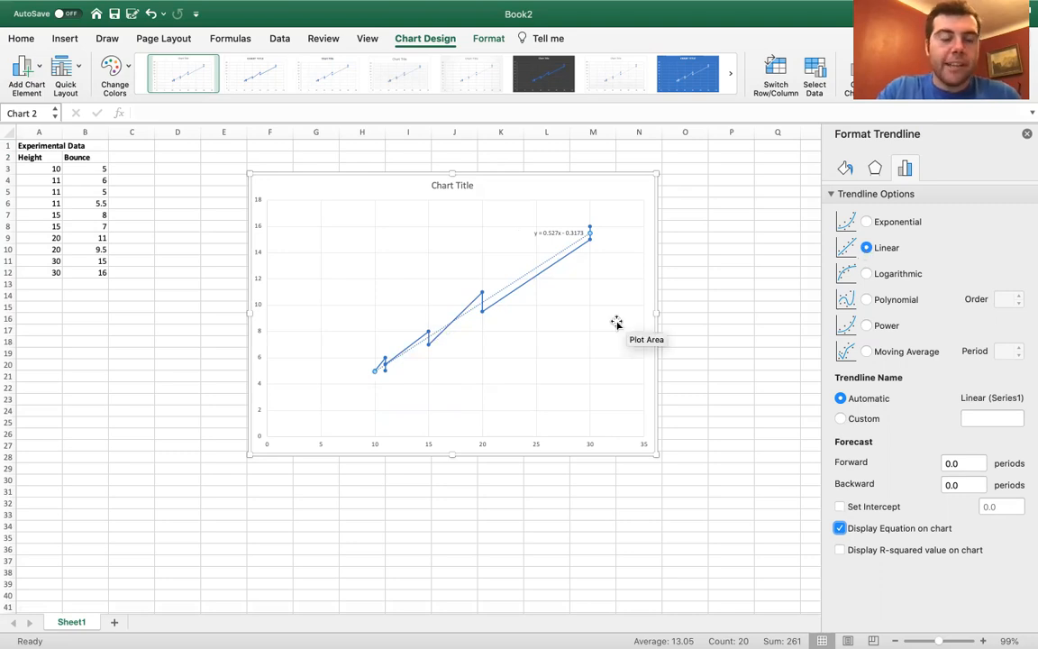